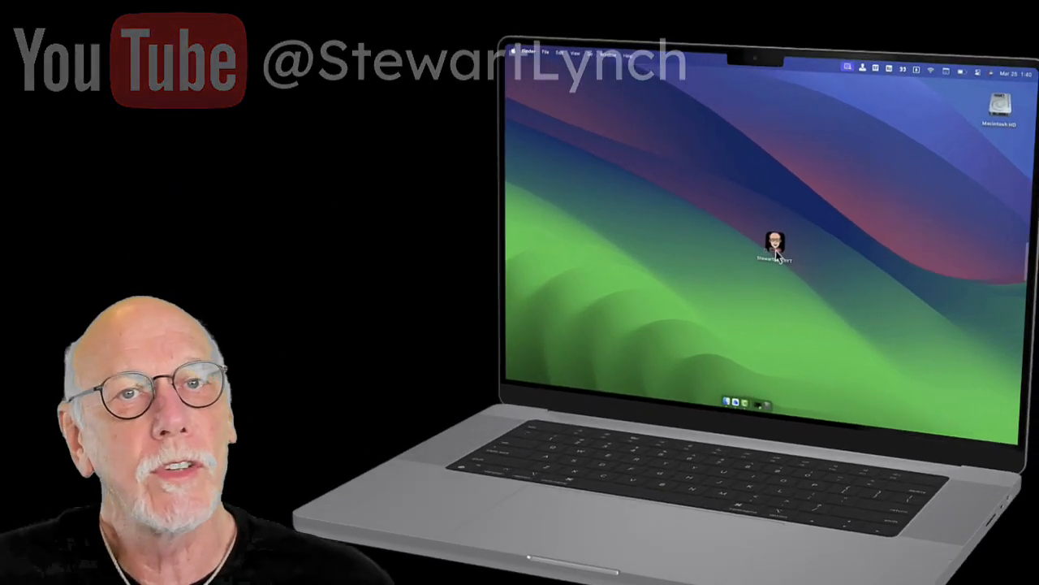
Launch the StewartLynchYT app from its Finder desktop icon.
{"action": "double_click", "coordinate": [775, 250]}
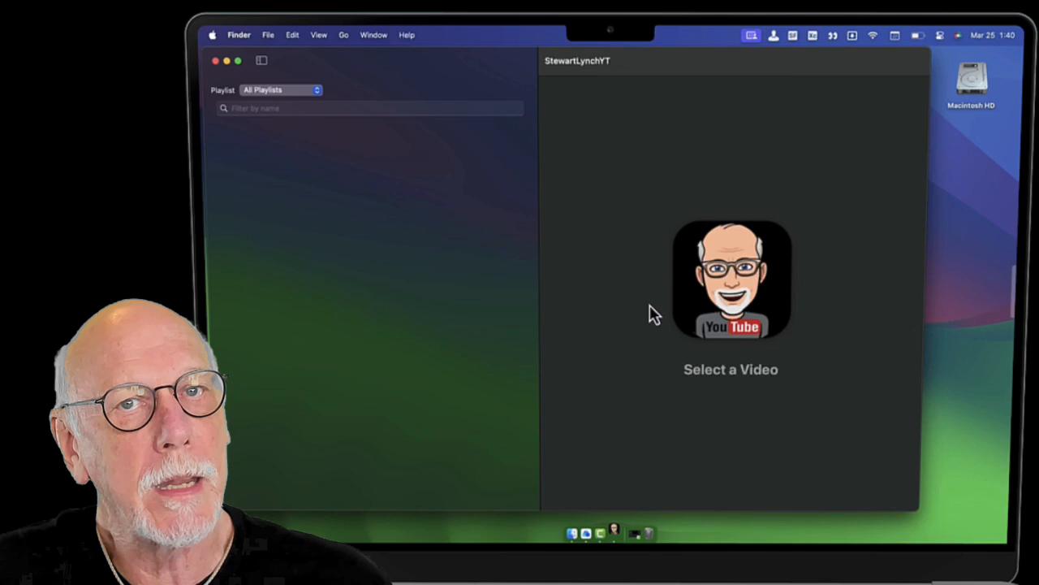
{"action": "scroll", "coordinate": [450, 345], "scroll_direction": "down", "scroll_amount": 5}
{"action": "scroll", "coordinate": [450, 345], "scroll_direction": "down", "scroll_amount": 5}
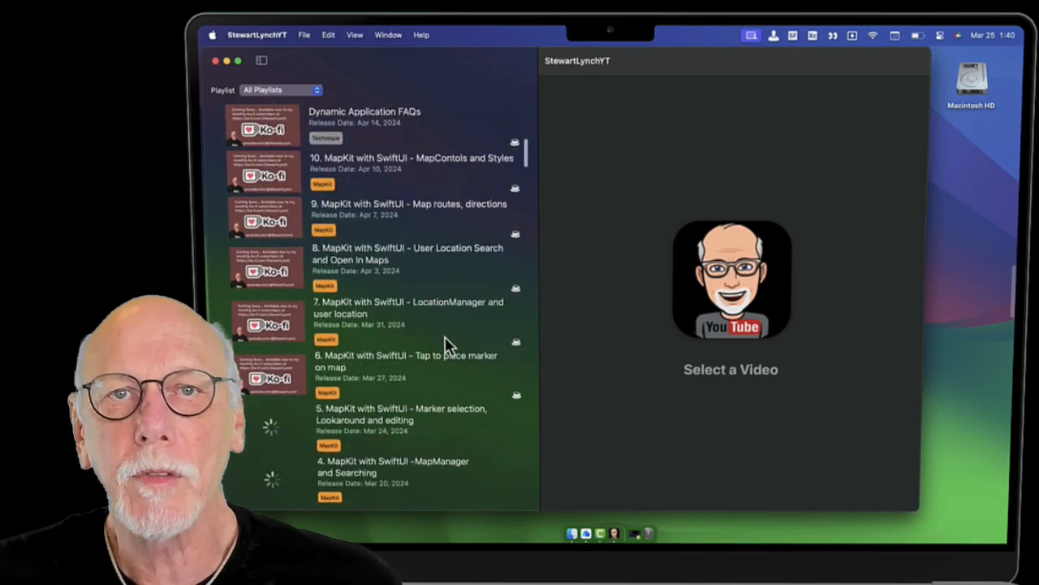
{"action": "scroll", "coordinate": [450, 345], "scroll_direction": "down", "scroll_amount": 5}
{"action": "scroll", "coordinate": [450, 346], "scroll_direction": "down", "scroll_amount": 3}
{"action": "scroll", "coordinate": [450, 346], "scroll_direction": "down", "scroll_amount": 4}
{"action": "scroll", "coordinate": [450, 345], "scroll_direction": "down", "scroll_amount": 4}
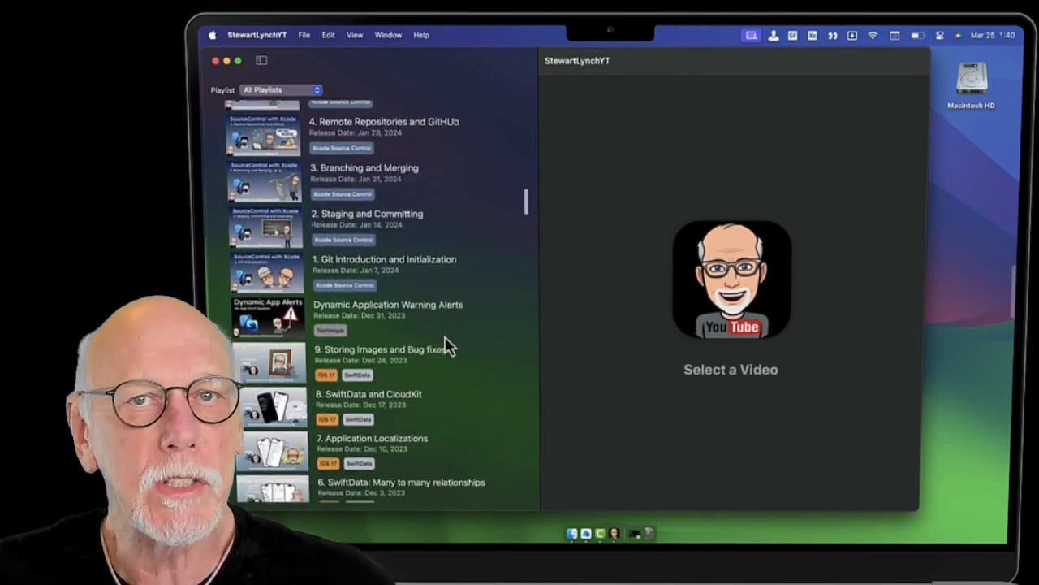
{"action": "scroll", "coordinate": [450, 345], "scroll_direction": "down", "scroll_amount": 4}
Select '8. SwiftData and CloudKit' and start playing its embedded video.
{"action": "left_click", "coordinate": [429, 385]}
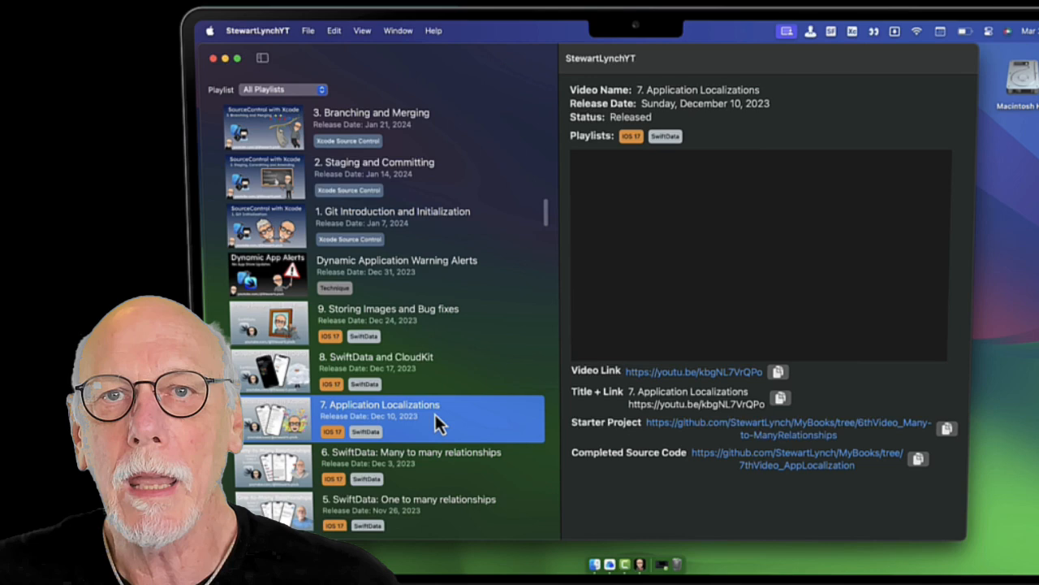
{"action": "key", "text": "Up"}
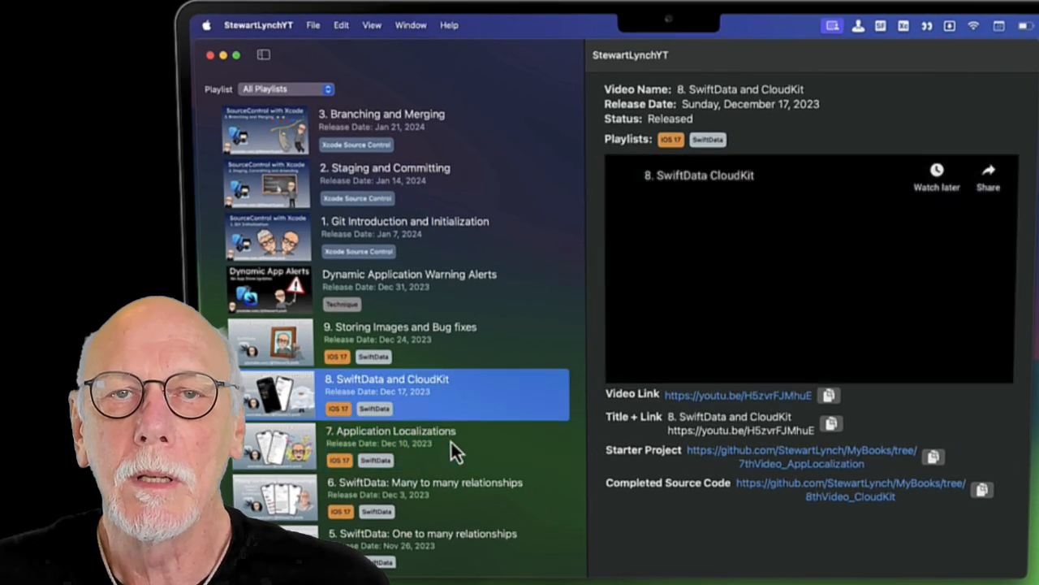
{"action": "left_click", "coordinate": [817, 280]}
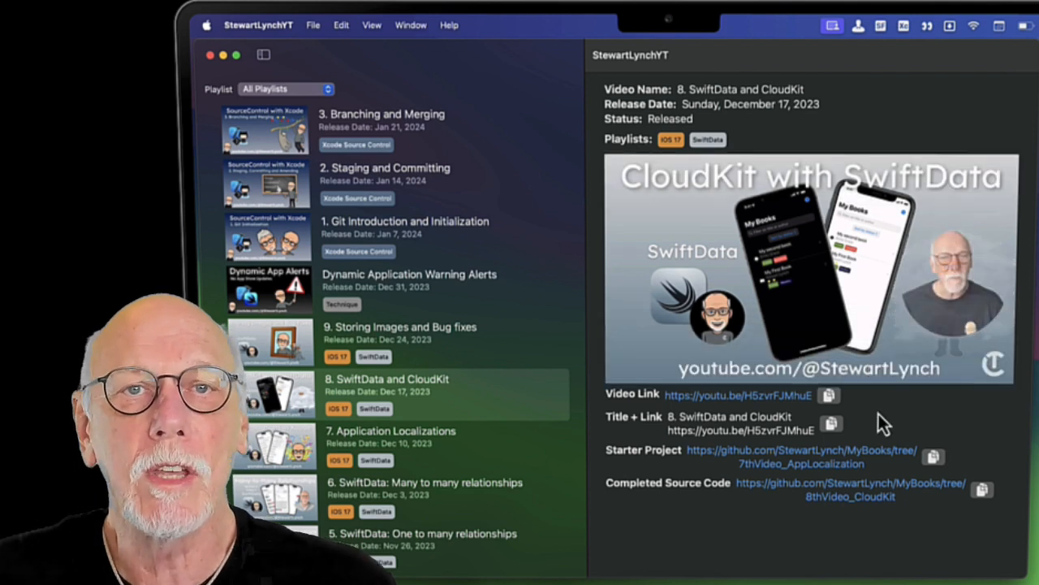
Copy the video's Starter Project and Completed Source Code links.
{"action": "left_click", "coordinate": [935, 457]}
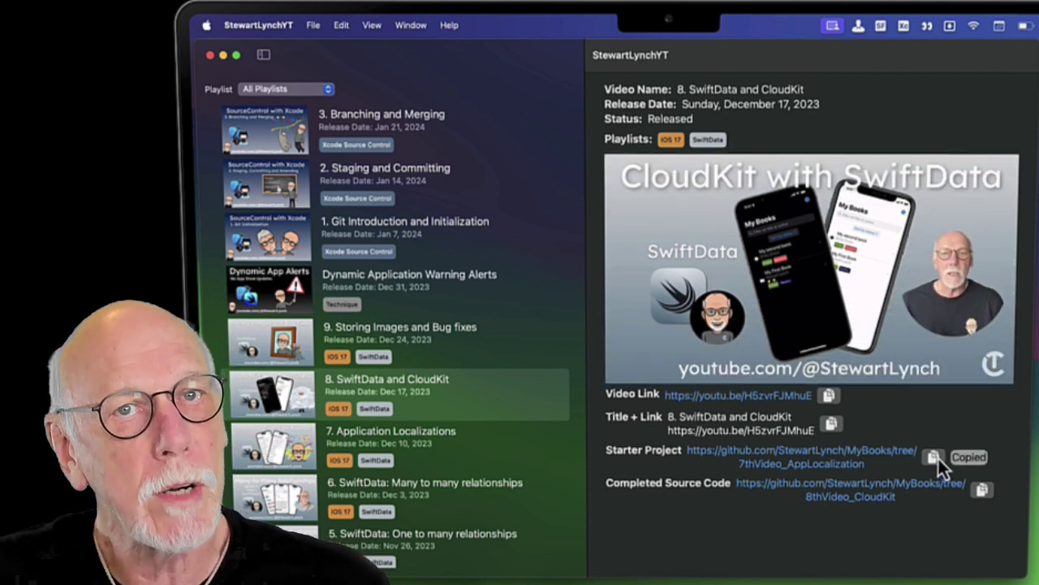
{"action": "left_click", "coordinate": [983, 488]}
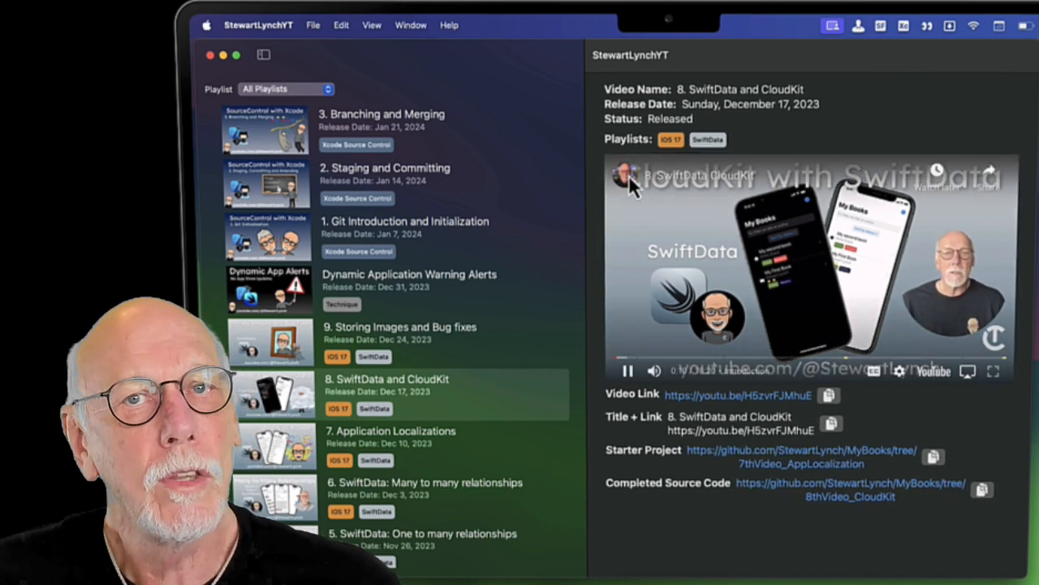
Filter to the MapKit playlist and step through MapKit videos 3, 4 and 5.
{"action": "left_click", "coordinate": [269, 88]}
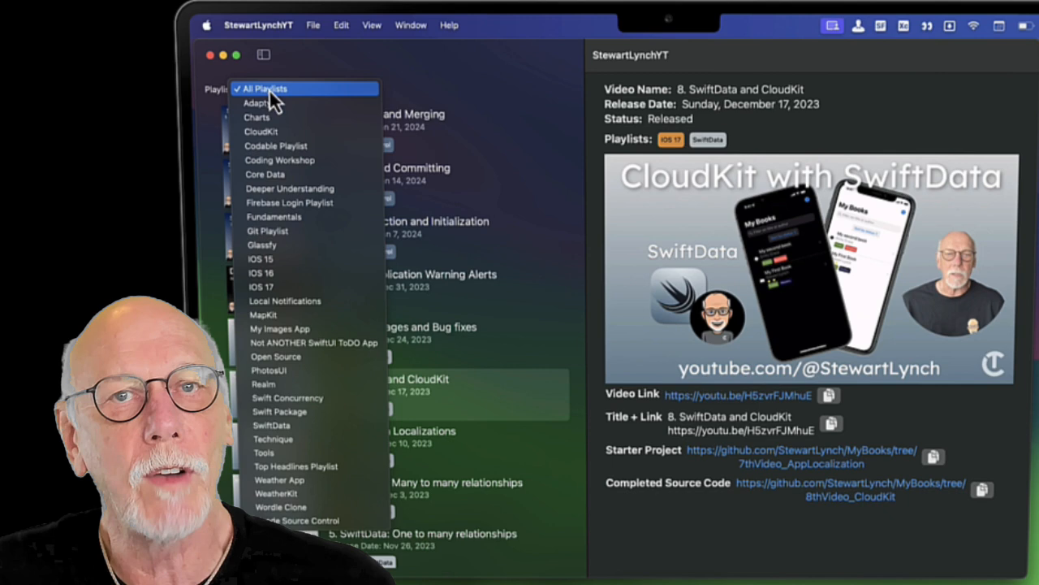
{"action": "left_click", "coordinate": [279, 315]}
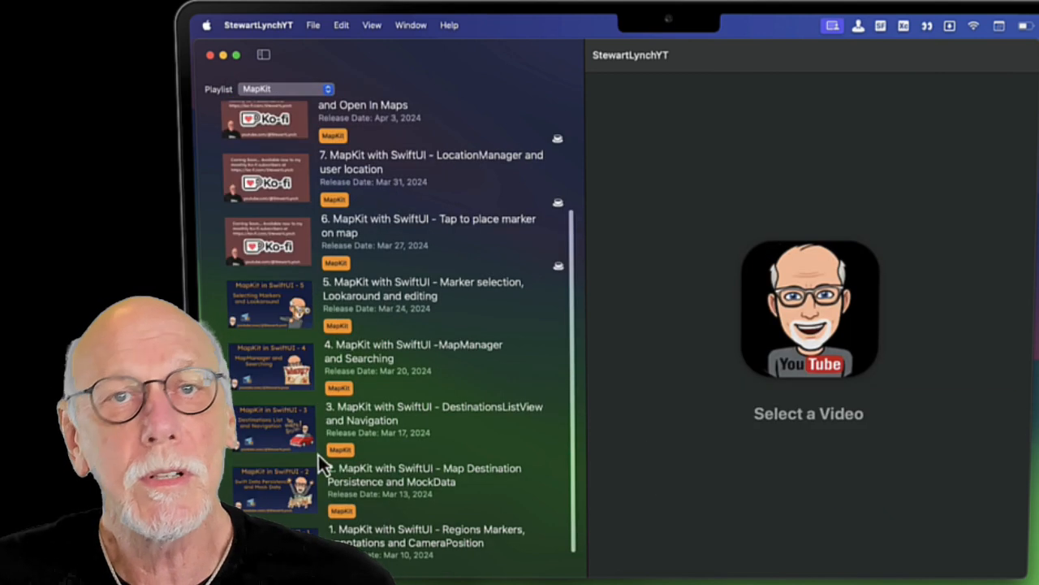
{"action": "left_click", "coordinate": [388, 439]}
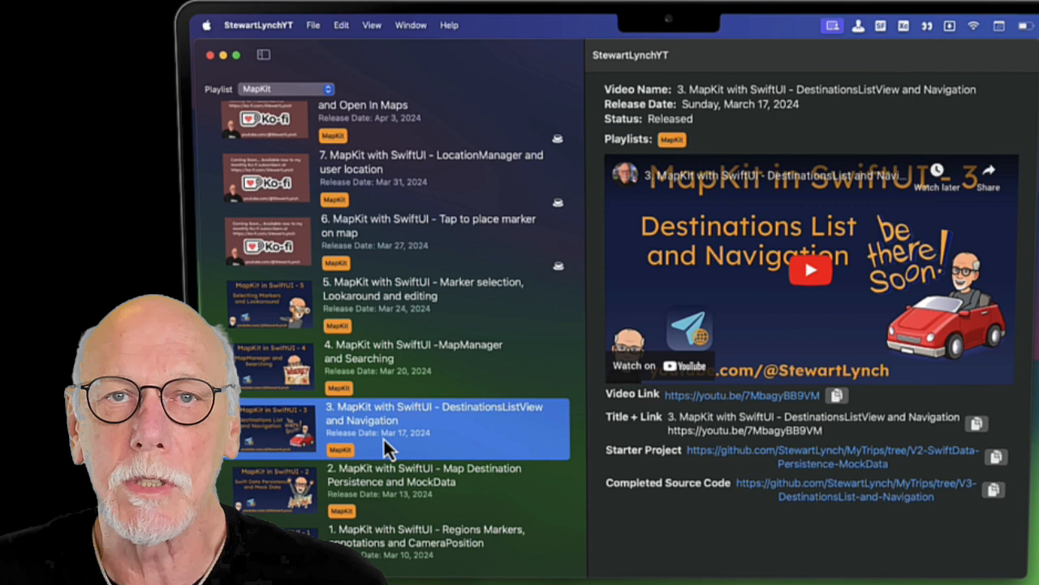
{"action": "key", "text": "Up"}
{"action": "key", "text": "Up"}
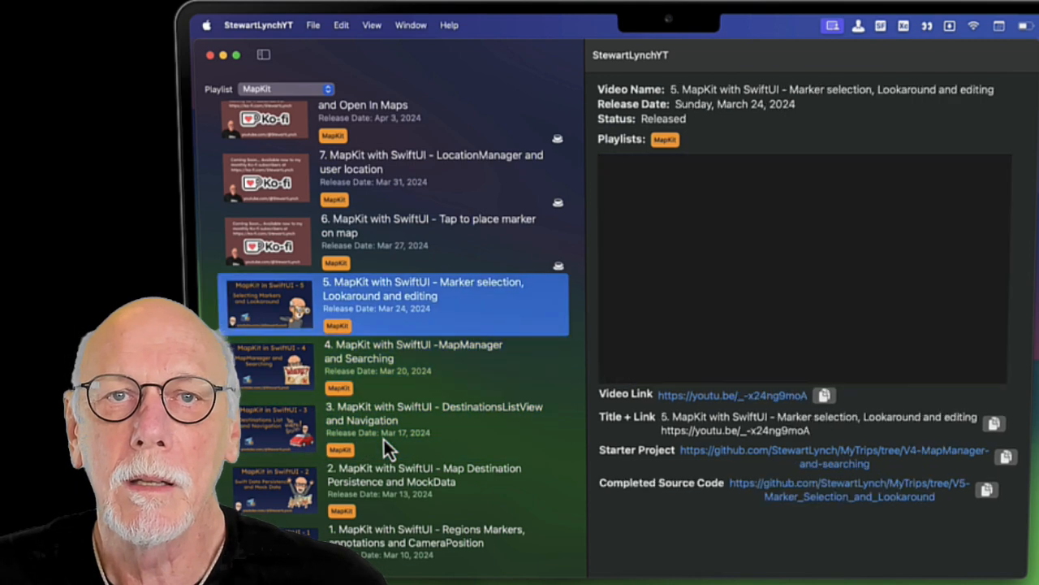
{"action": "key", "text": "Up"}
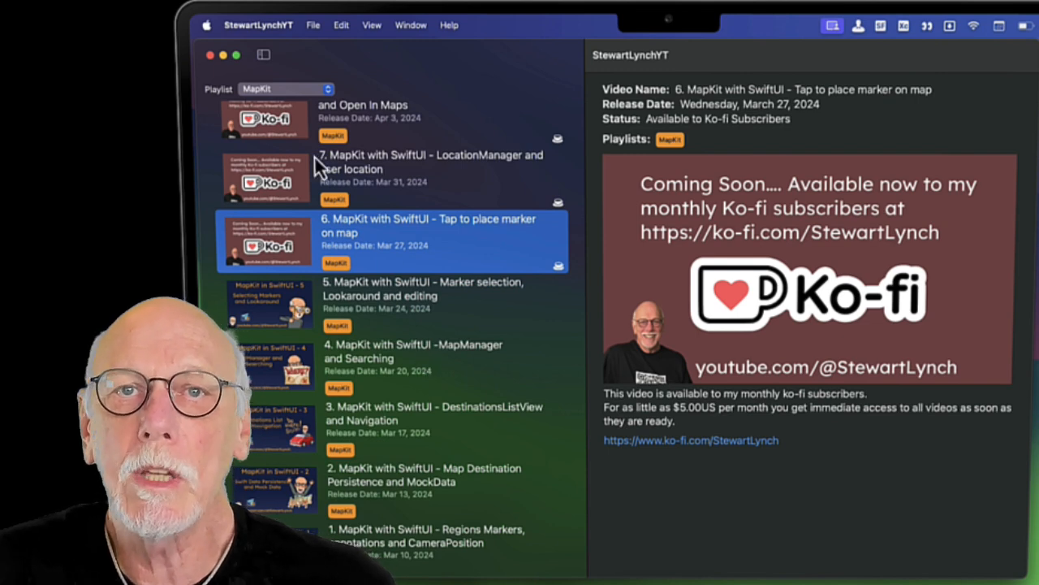
Switch the Playlist filter back to All Playlists.
{"action": "left_click", "coordinate": [286, 89]}
{"action": "scroll", "coordinate": [292, 49], "scroll_direction": "up", "scroll_amount": 5}
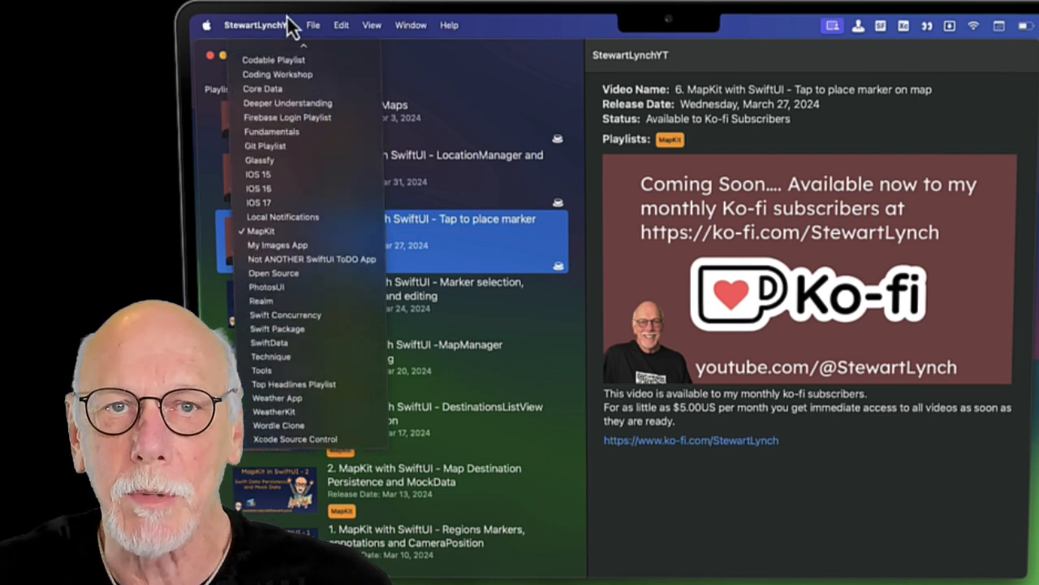
{"action": "left_click", "coordinate": [264, 48]}
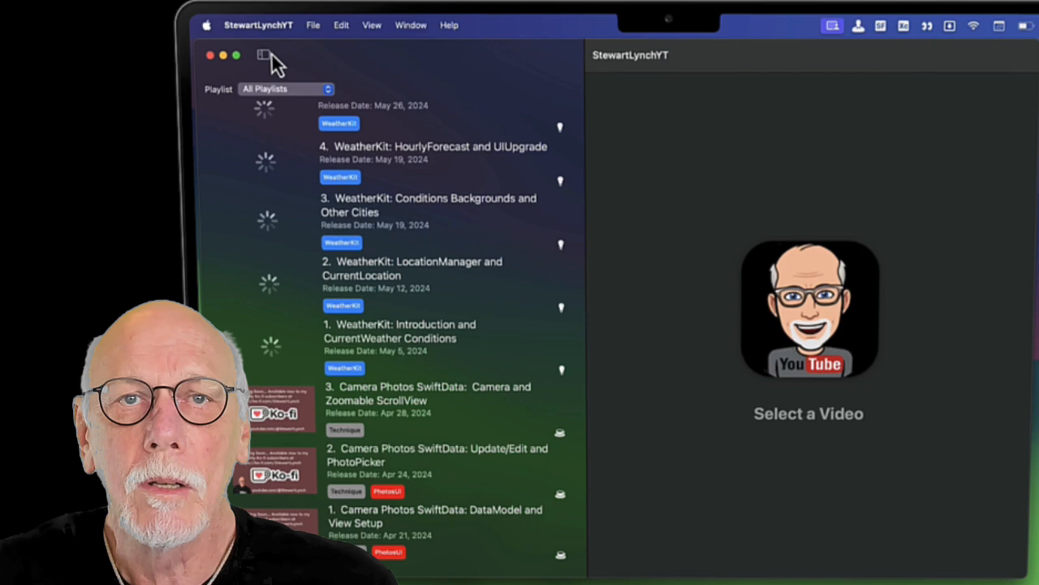
{"action": "left_click", "coordinate": [343, 109]}
{"action": "type", "text": "Ini"}
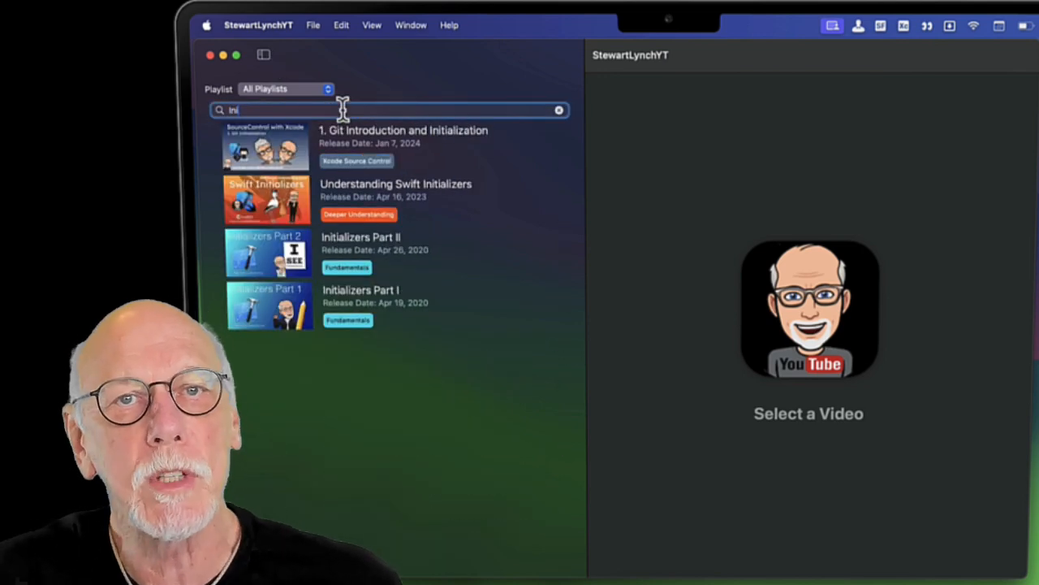
{"action": "left_click", "coordinate": [350, 245]}
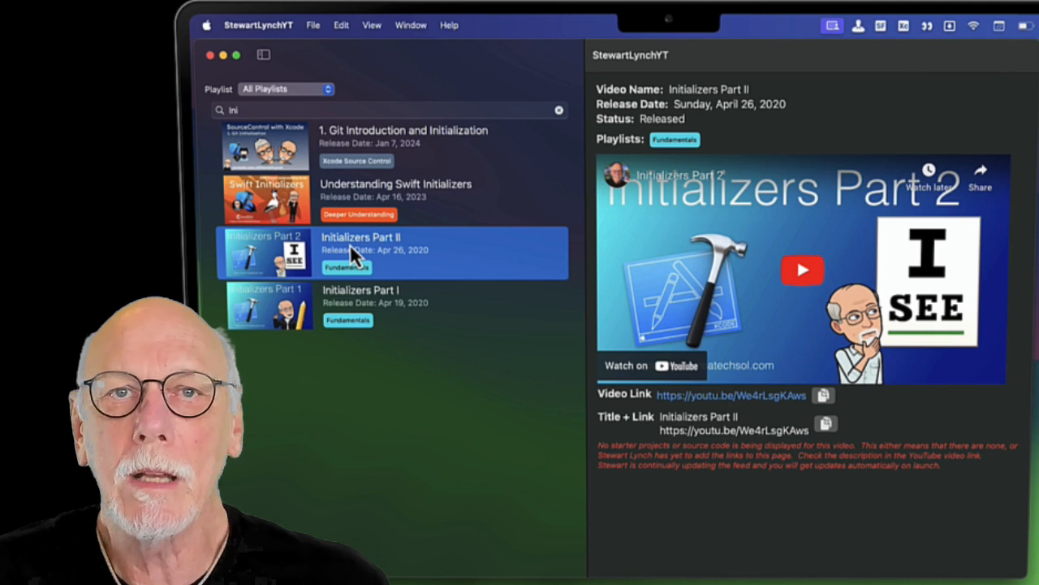
{"action": "left_click", "coordinate": [559, 110]}
{"action": "scroll", "coordinate": [464, 155], "scroll_direction": "down", "scroll_amount": 1}
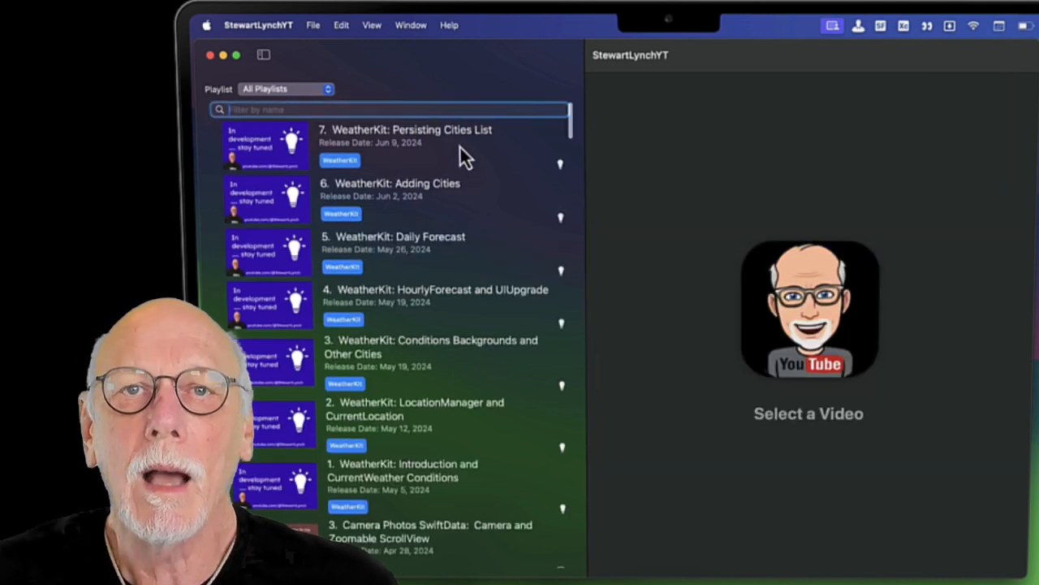
Show the details of '7. WeatherKit: Persisting Cities List'.
{"action": "left_click", "coordinate": [462, 137]}
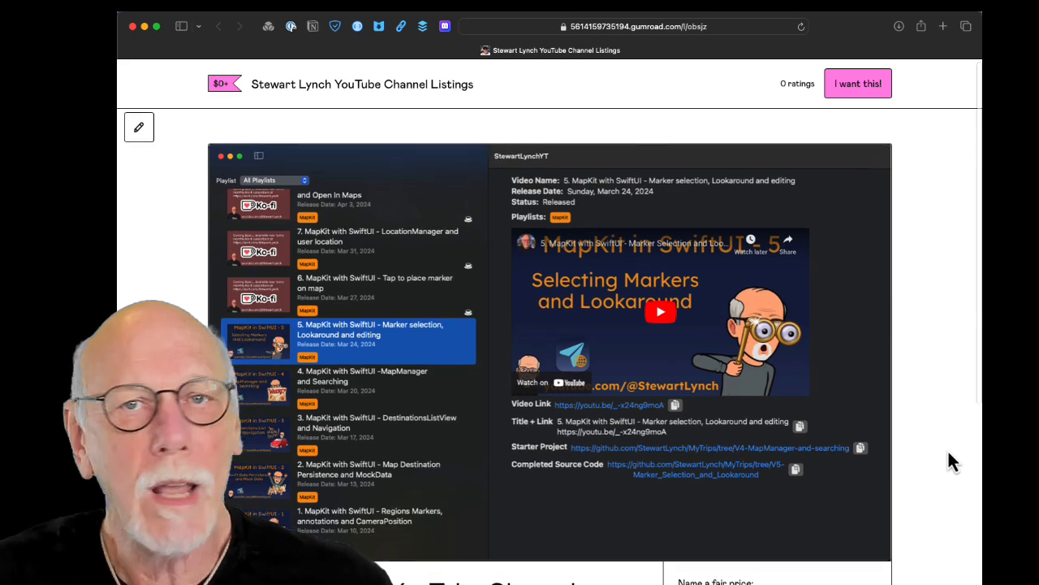
{"action": "scroll", "coordinate": [952, 462], "scroll_direction": "down", "scroll_amount": 5}
{"action": "scroll", "coordinate": [953, 461], "scroll_direction": "down", "scroll_amount": 5}
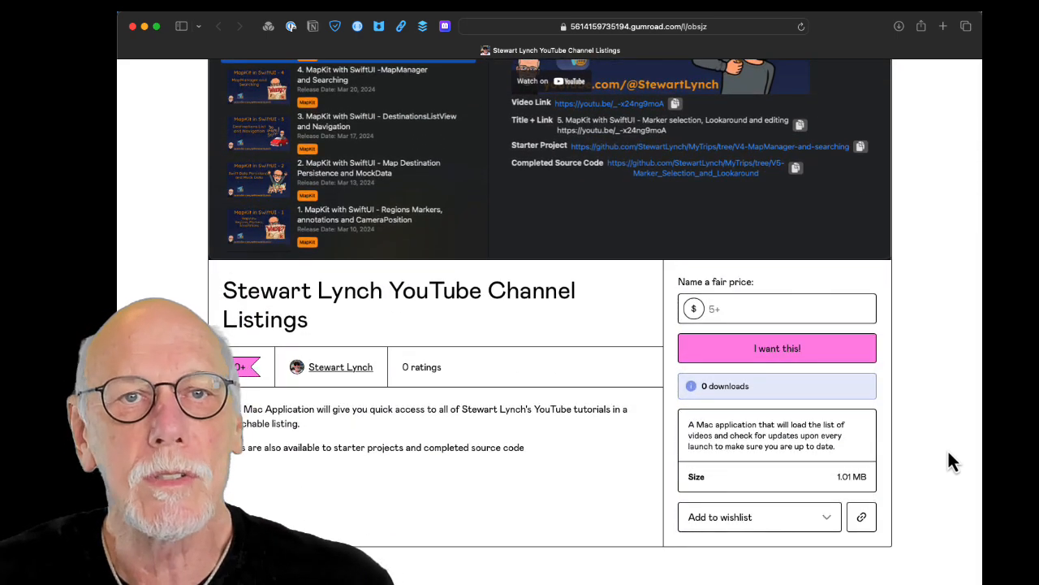
Enter 5 in the 'Name a fair price' field, replacing the initial 0.
{"action": "left_click", "coordinate": [770, 311]}
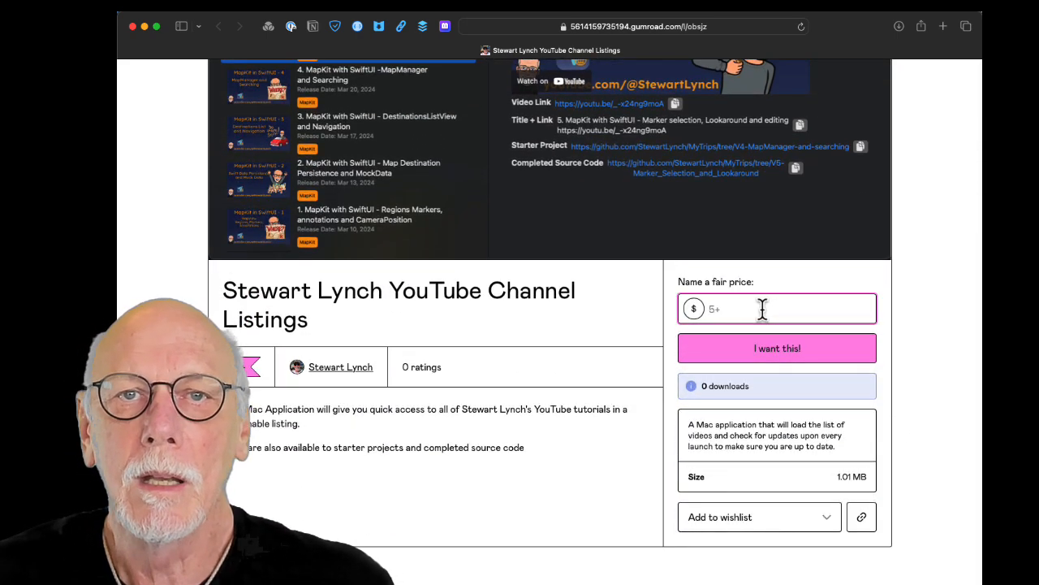
{"action": "type", "text": "0"}
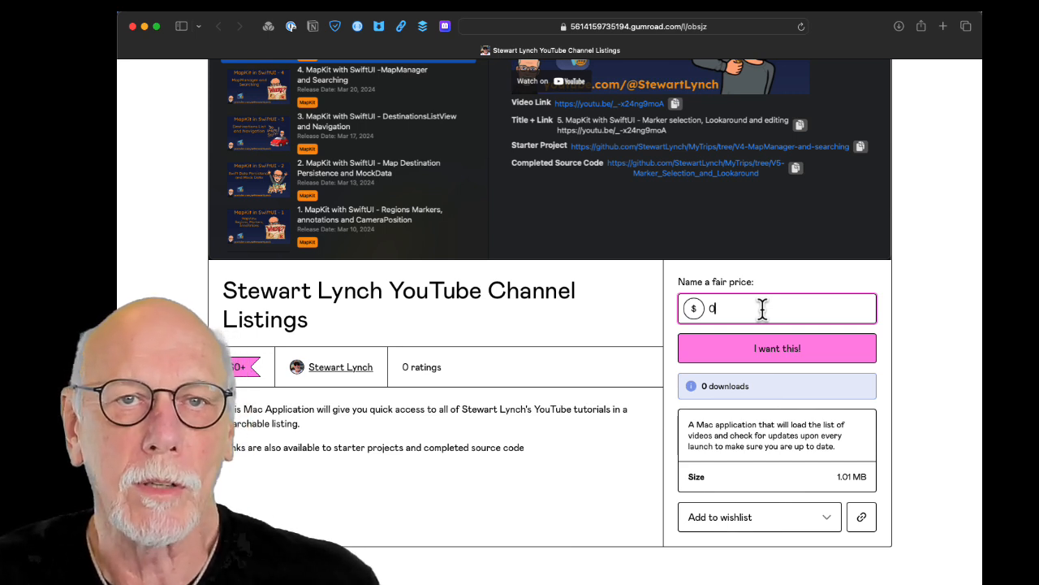
{"action": "key", "text": "BackSpace"}
{"action": "type", "text": "5"}
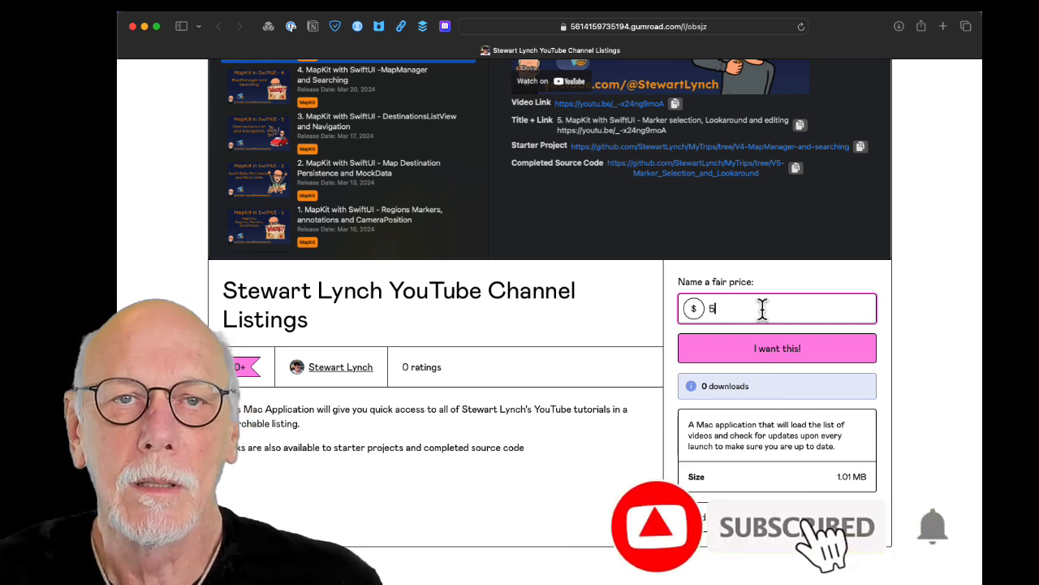